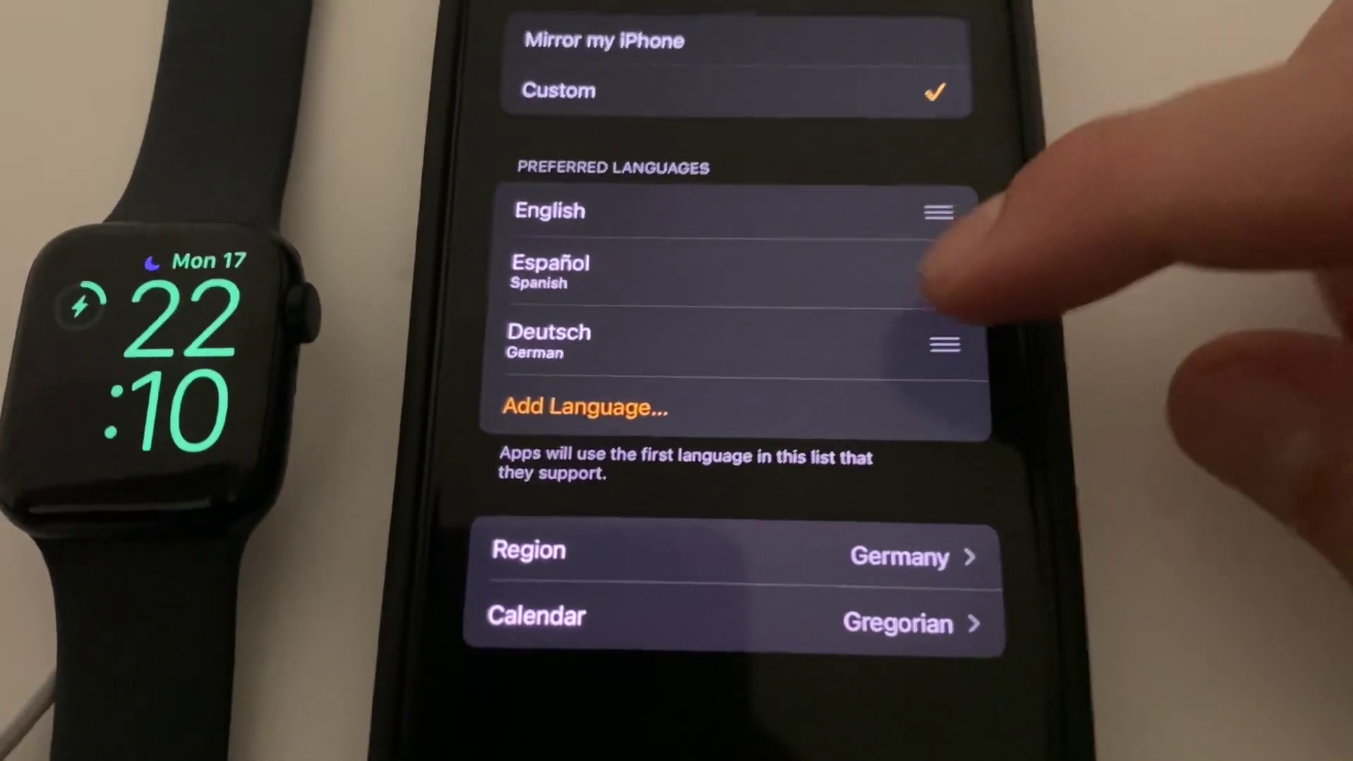
Drag Deutsch above Español, then cancel the watch restart prompt
{"action": "mouse_move", "coordinate": [898, 304]}
{"action": "left_mouse_down"}
{"action": "mouse_move", "coordinate": [894, 249]}
{"action": "mouse_move", "coordinate": [857, 280]}
{"action": "mouse_move", "coordinate": [878, 275]}
{"action": "left_mouse_up"}
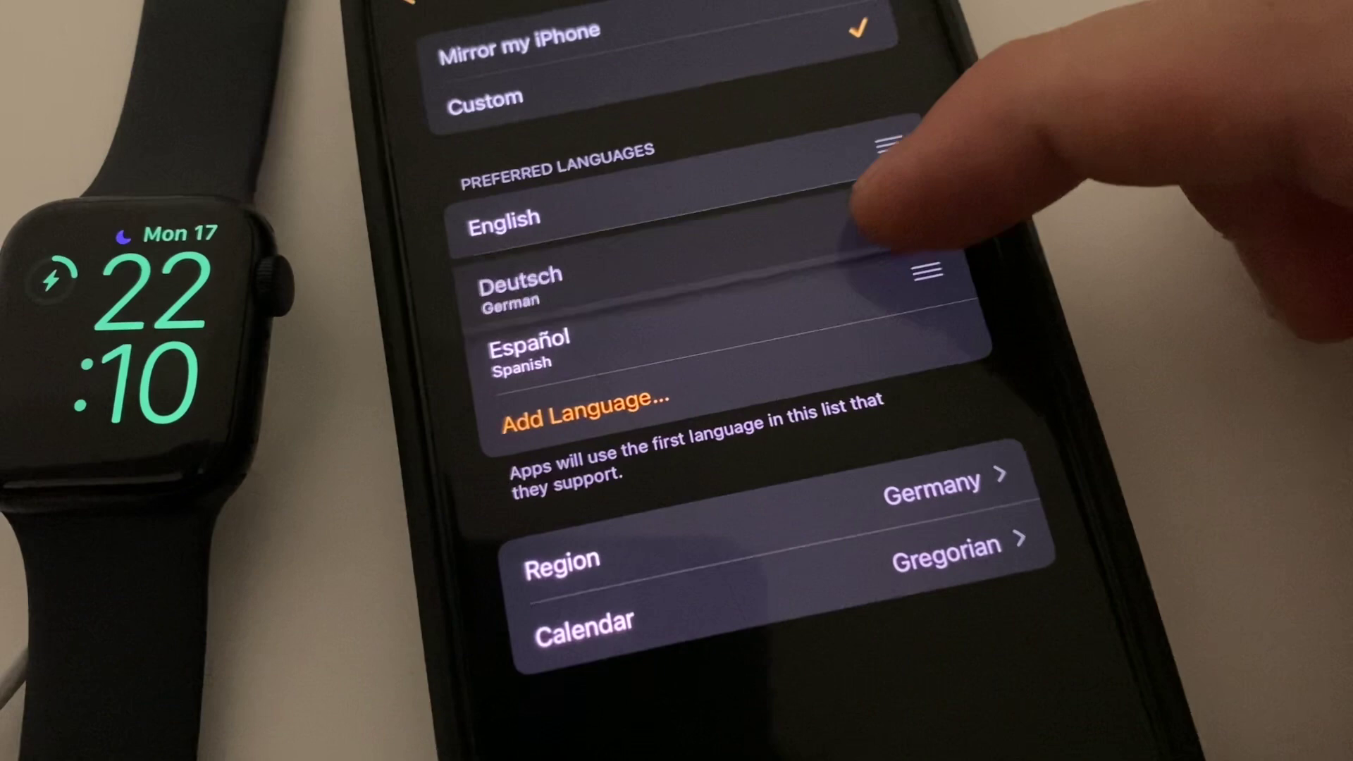
{"action": "mouse_move", "coordinate": [920, 196]}
{"action": "left_mouse_down"}
{"action": "mouse_move", "coordinate": [931, 217]}
{"action": "mouse_move", "coordinate": [899, 318]}
{"action": "left_mouse_up"}
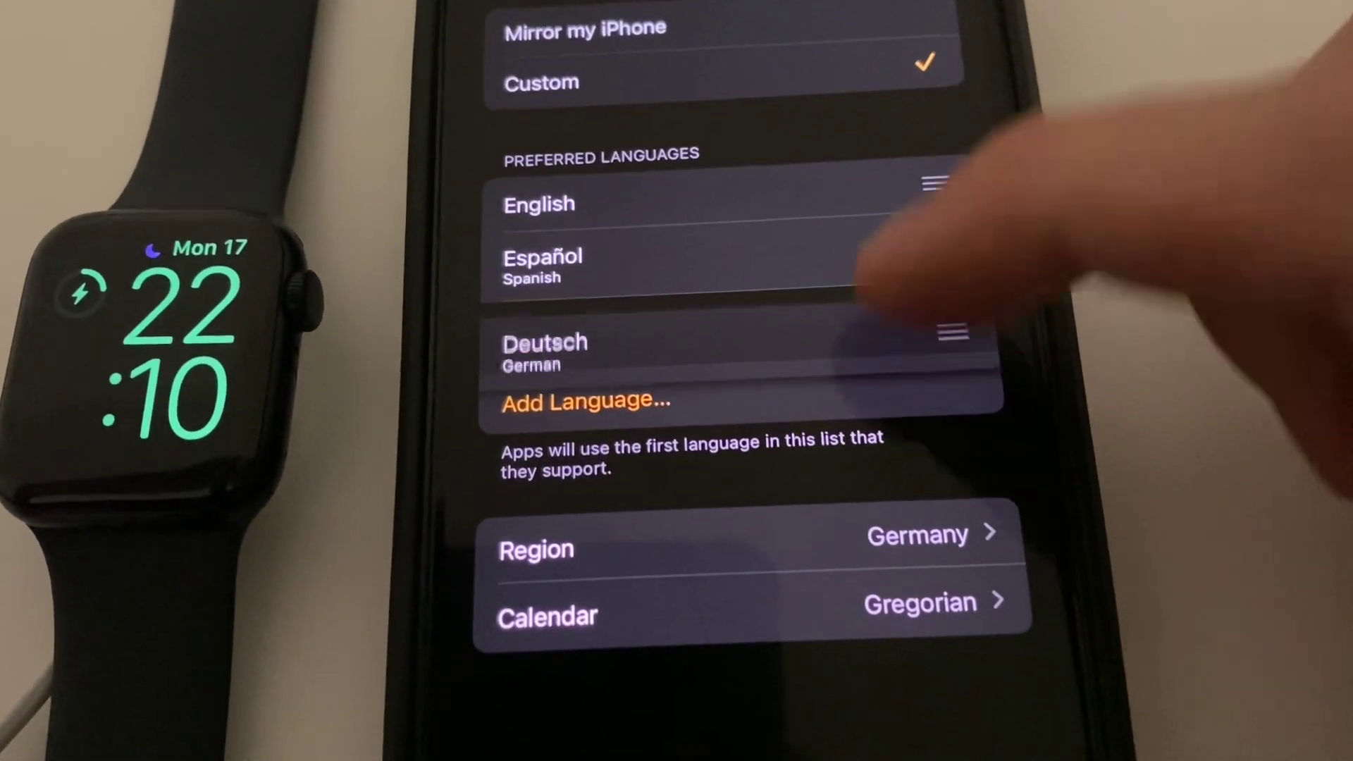
{"action": "left_click_drag", "start_coordinate": [910, 190], "coordinate": [909, 191]}
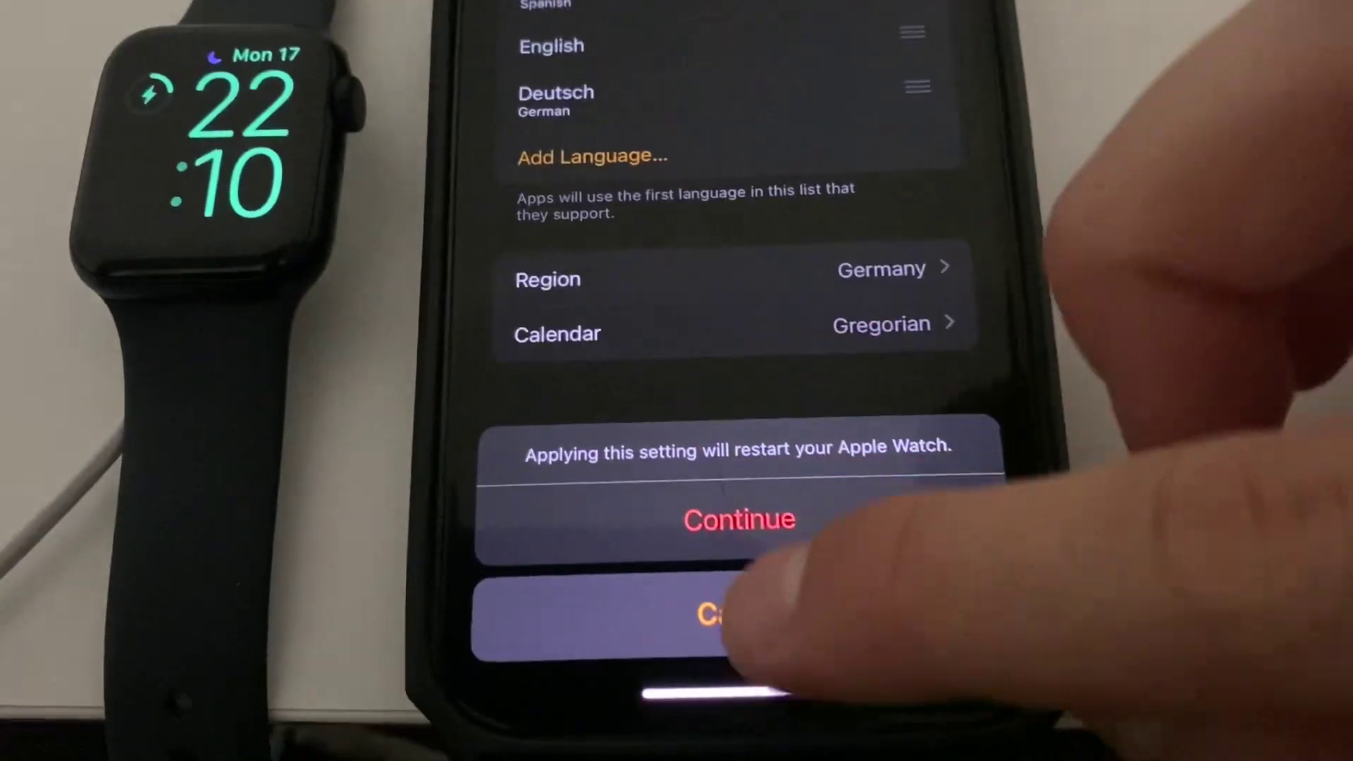
{"action": "left_click", "coordinate": [741, 614]}
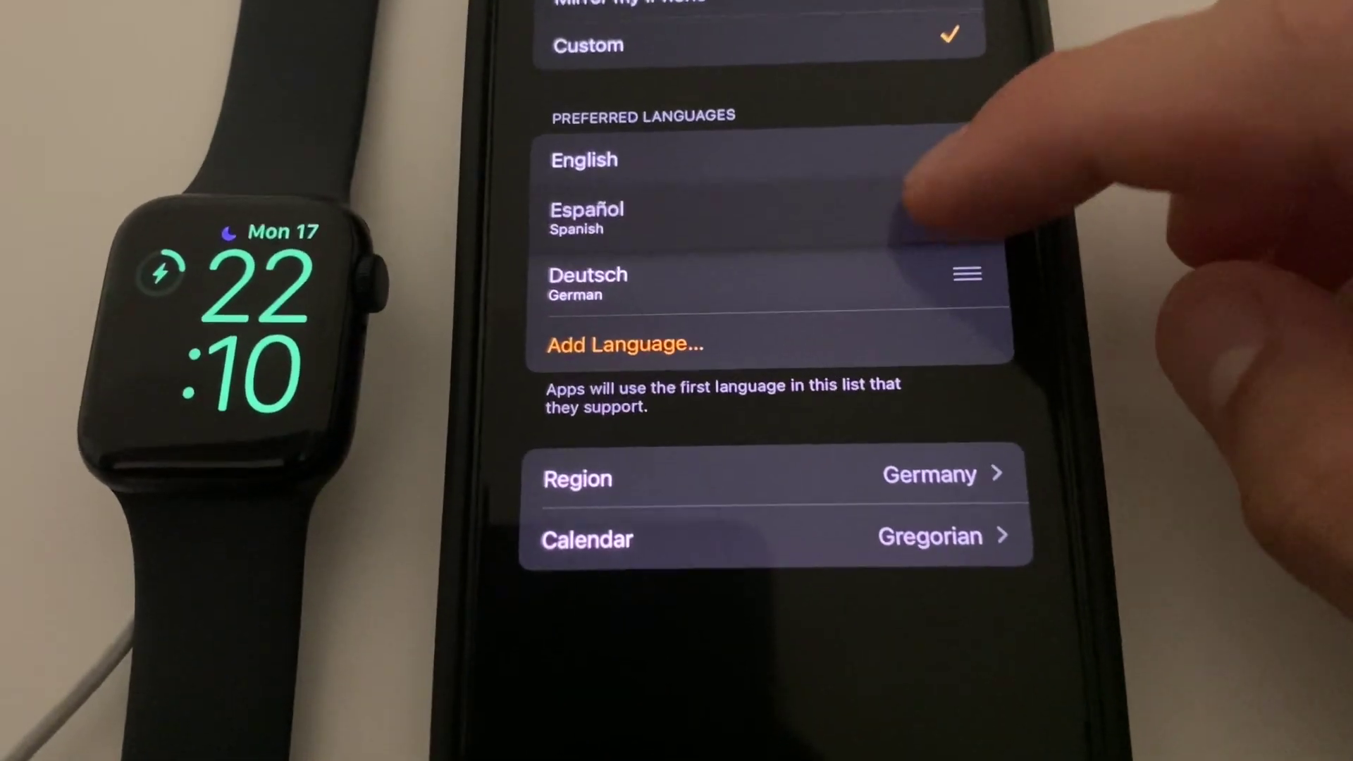
Try moving Español to the top and cancel, keeping English, Español, Deutsch
{"action": "left_click_drag", "start_coordinate": [952, 127], "coordinate": [951, 127]}
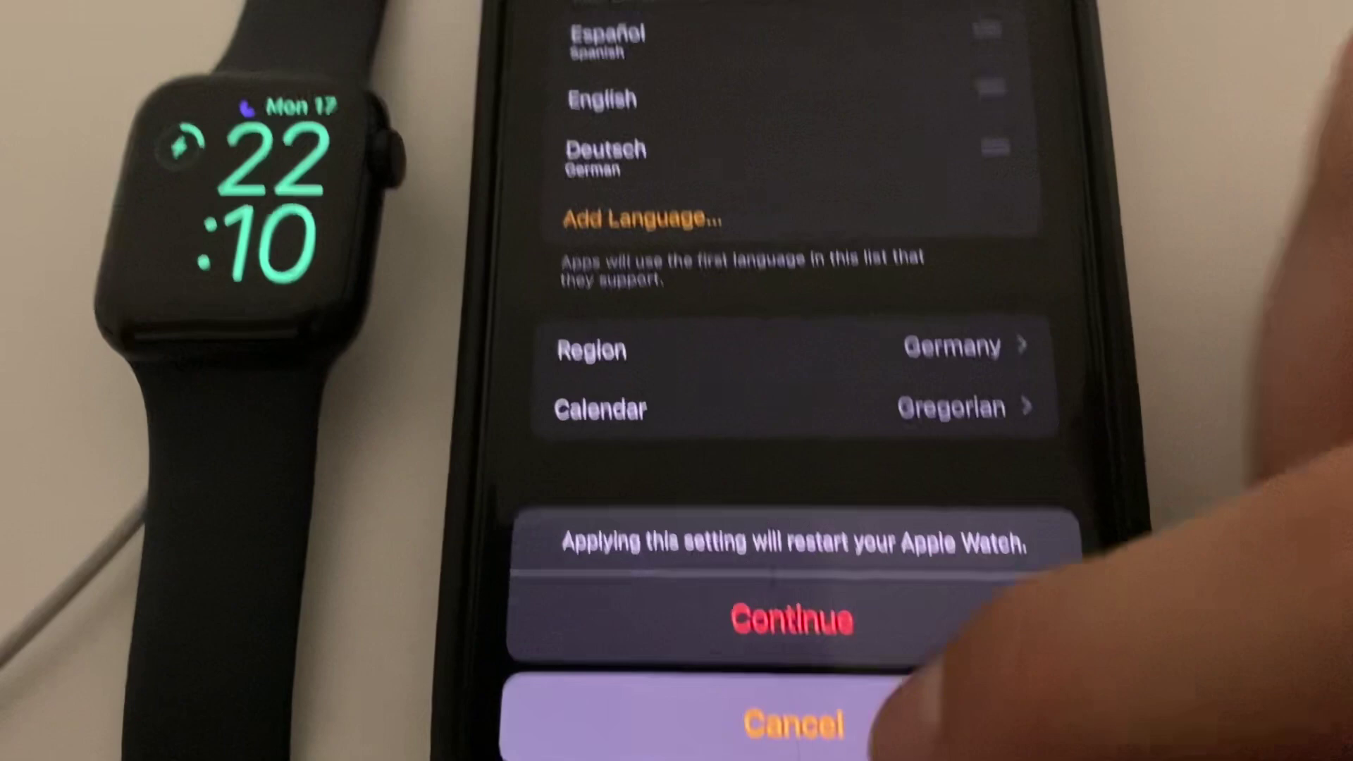
{"action": "left_click", "coordinate": [804, 719]}
{"action": "left_click_drag", "start_coordinate": [951, 243], "coordinate": [952, 308]}
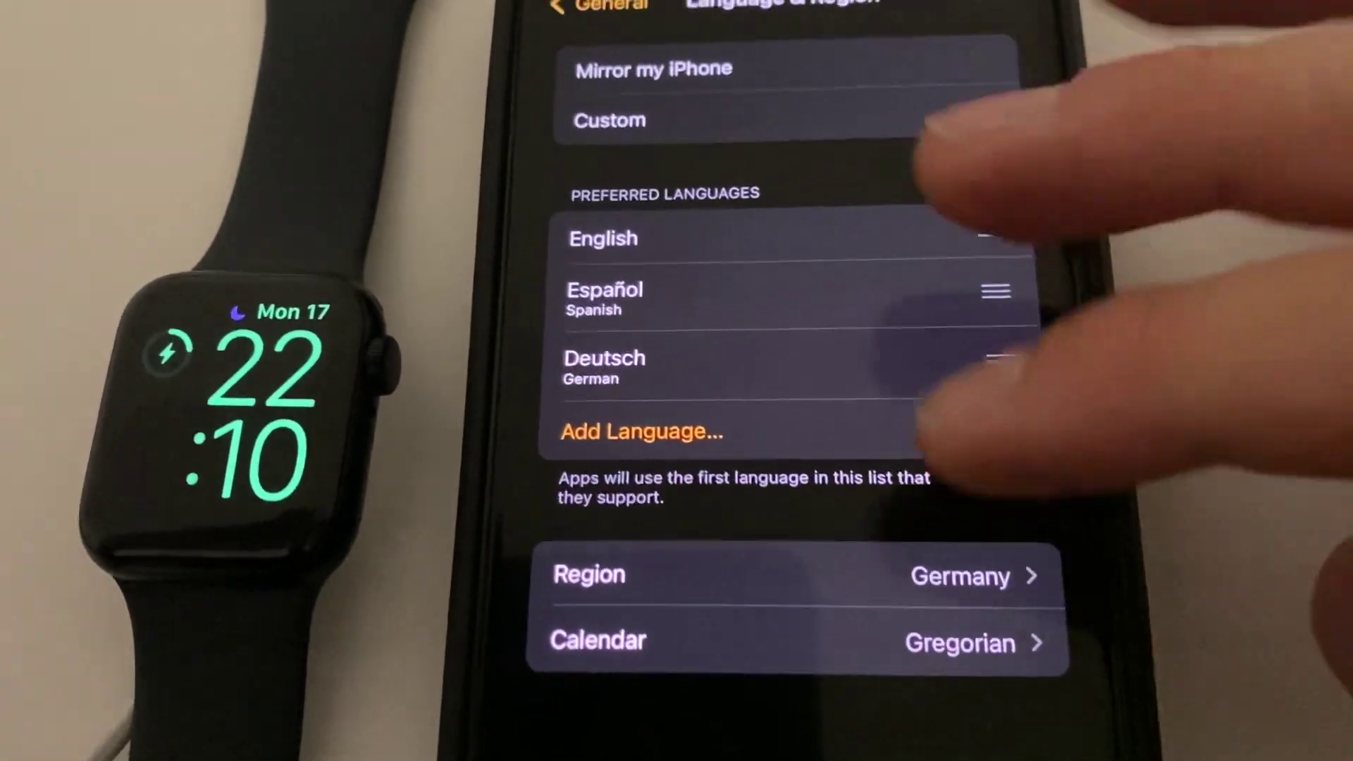